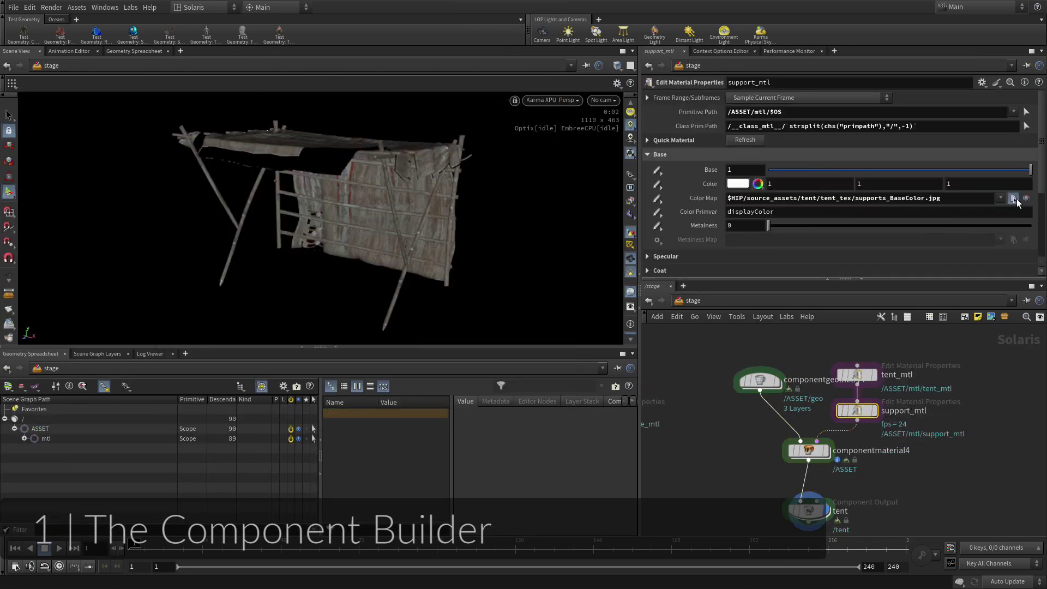
- Choose an image file as the bump map for the tent material
left_click(1014, 198)
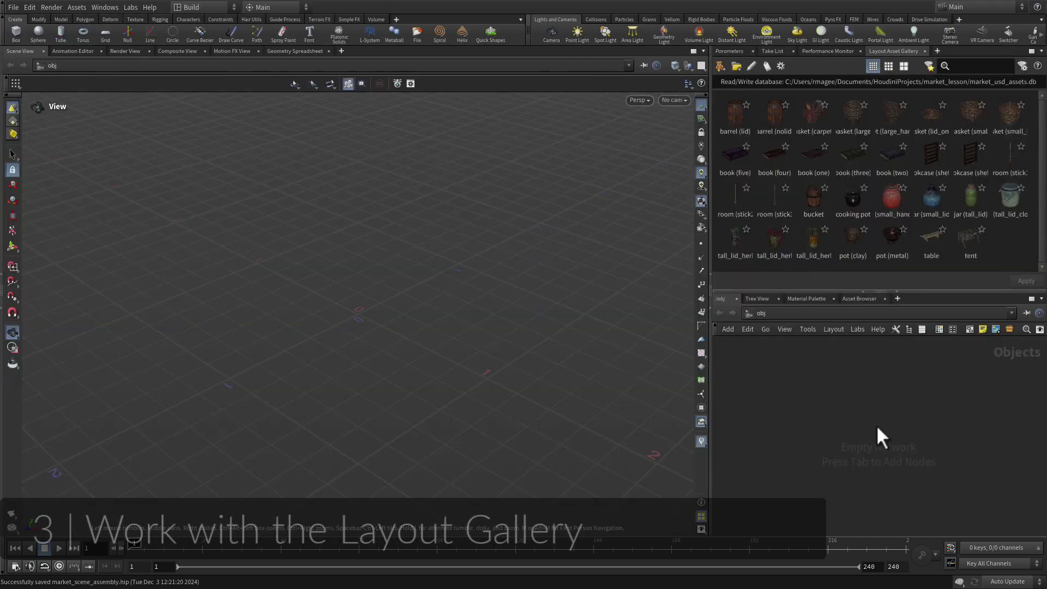
- Switch to the Solaris desktop, drop the tent asset into the stage and expand its contents
left_click(202, 7)
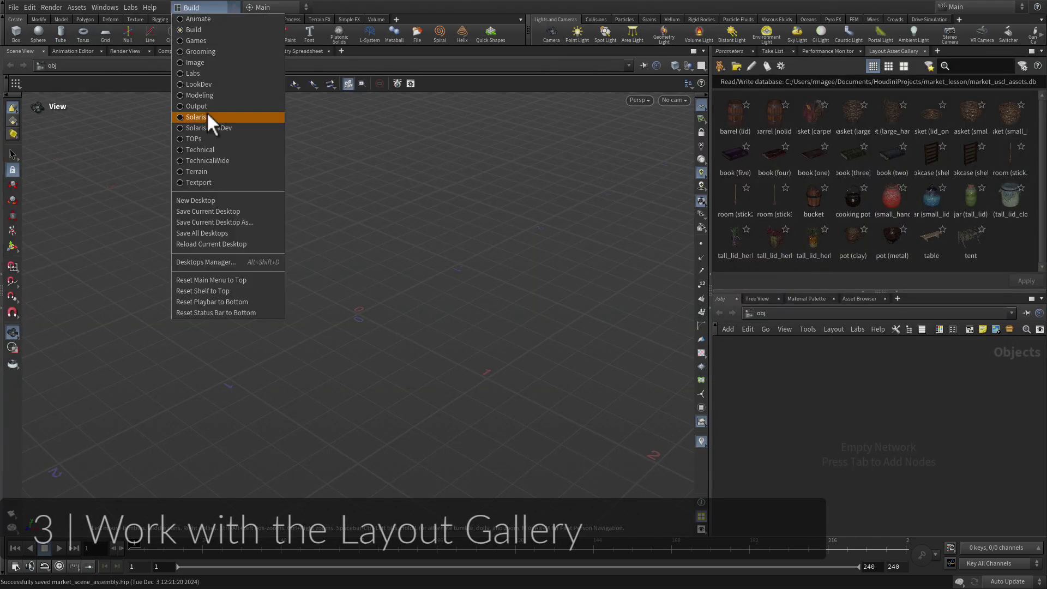
left_click(210, 122)
left_click_drag(664, 474, 349, 218)
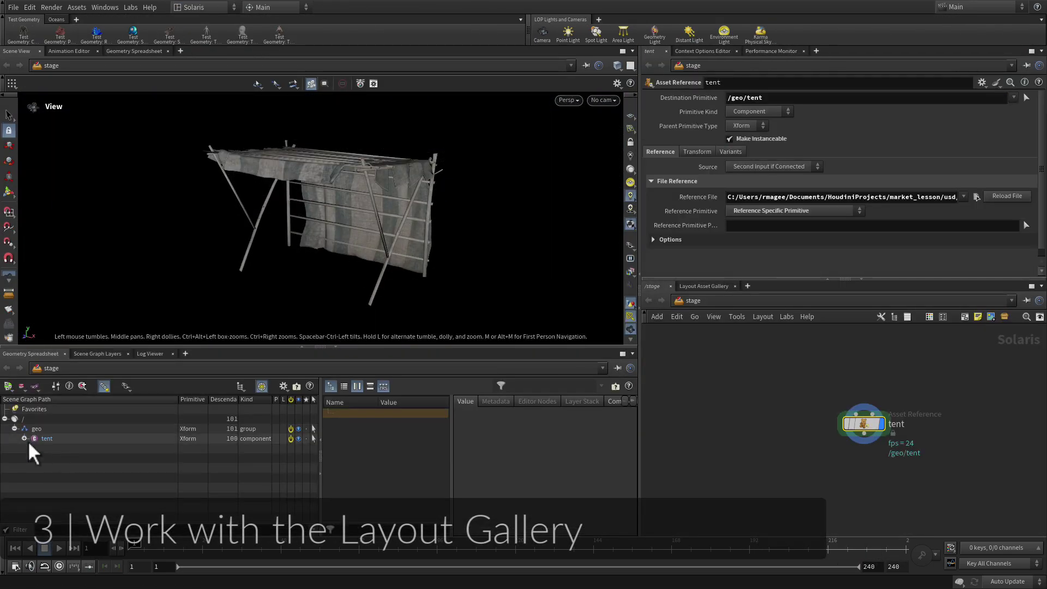
left_click(24, 439)
- Place the table and a bookcase under the tent, then inspect the merged bookcase geometry
left_click(703, 286)
left_click_drag(1021, 444, 286, 339)
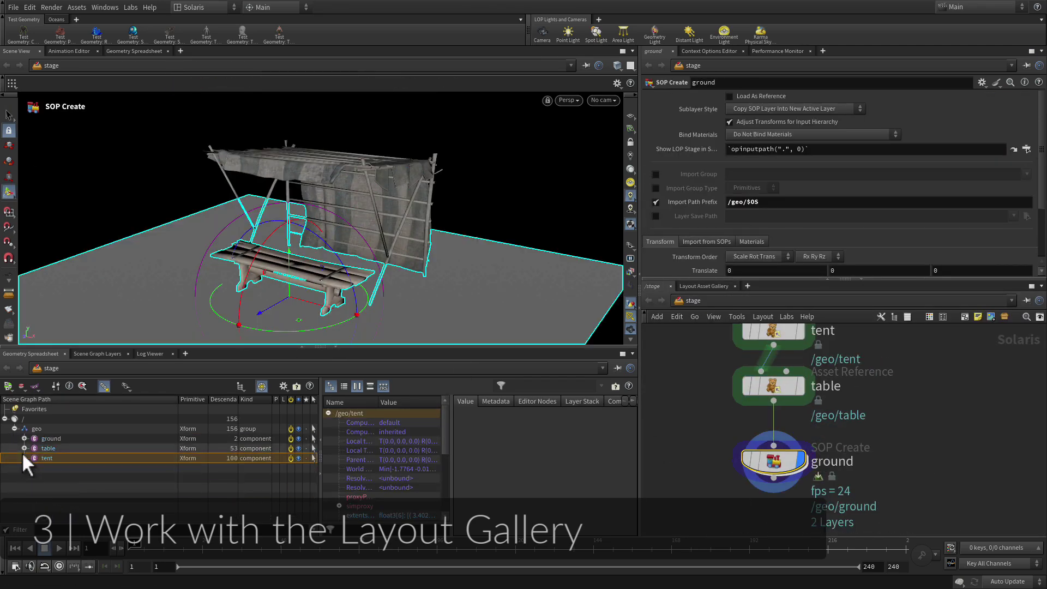
left_click(703, 286)
left_click_drag(779, 388, 269, 316)
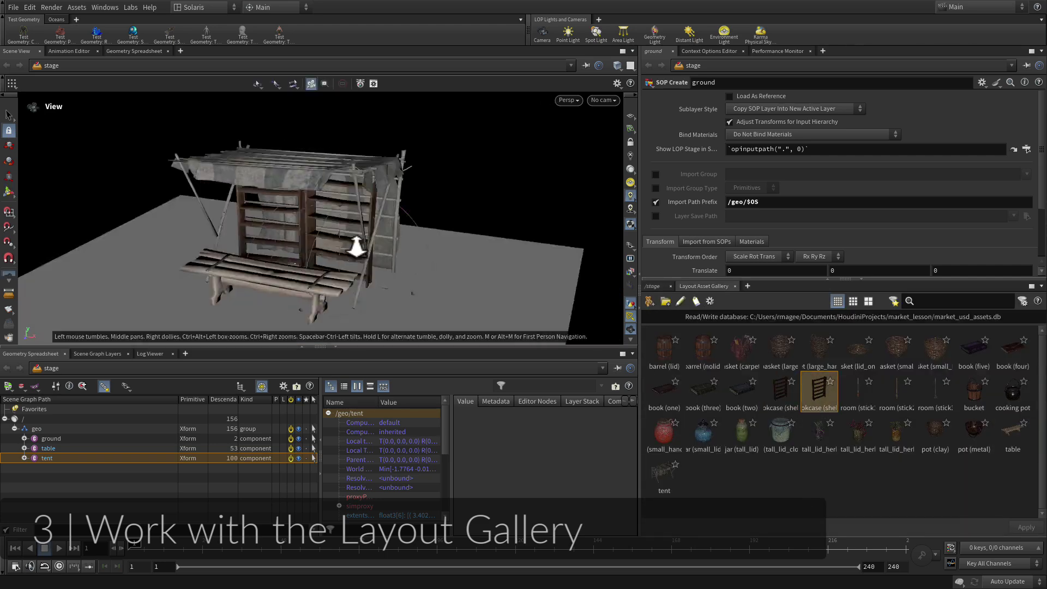
middle_click(781, 394)
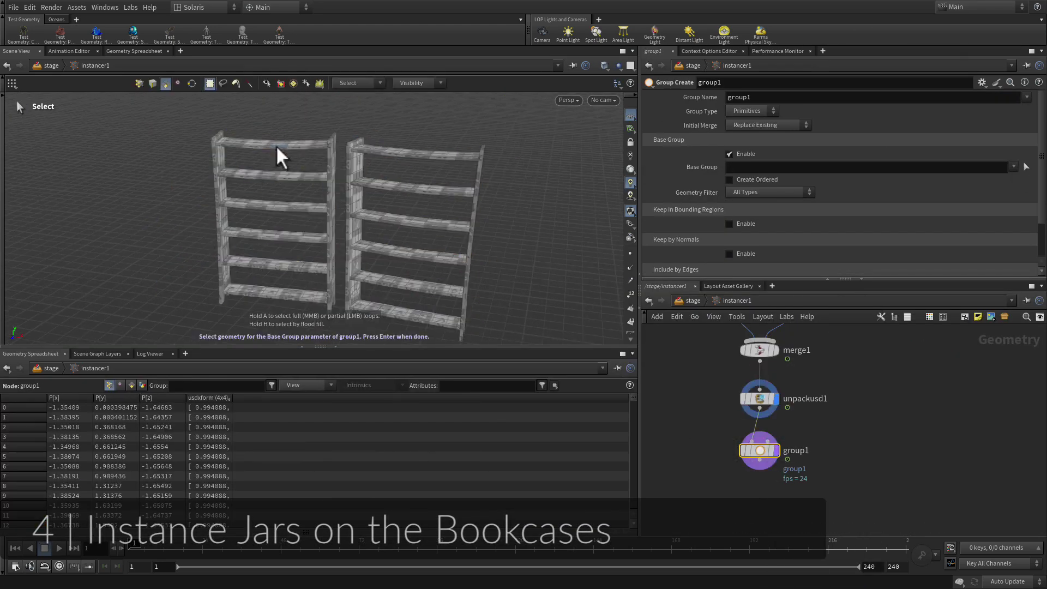
- Use the shelf surfaces as the base group for an Instancer with prototypes %Jars
left_click_drag(276, 145, 420, 318)
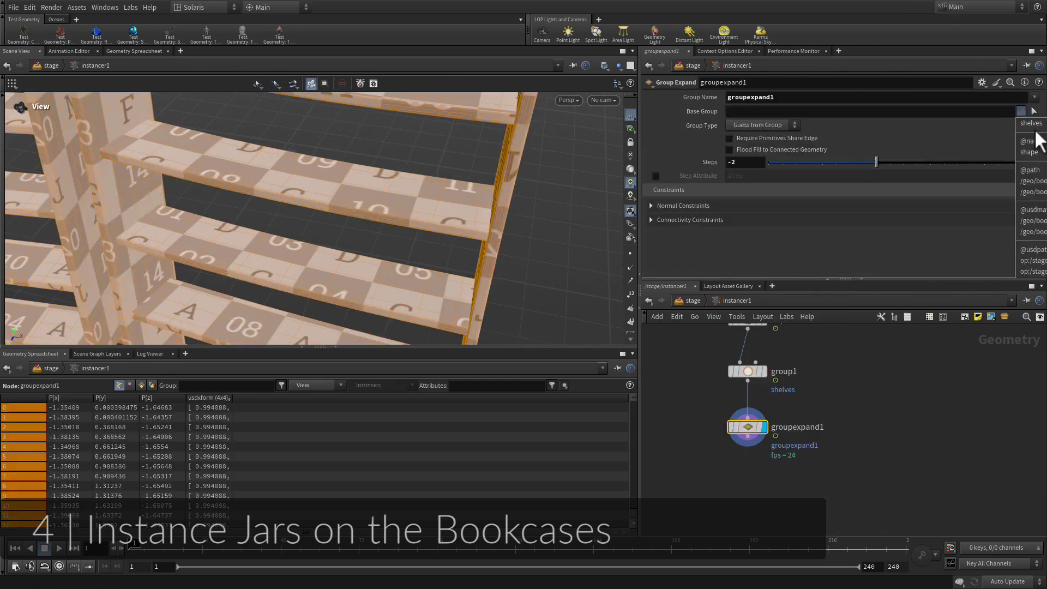
key("Tab")
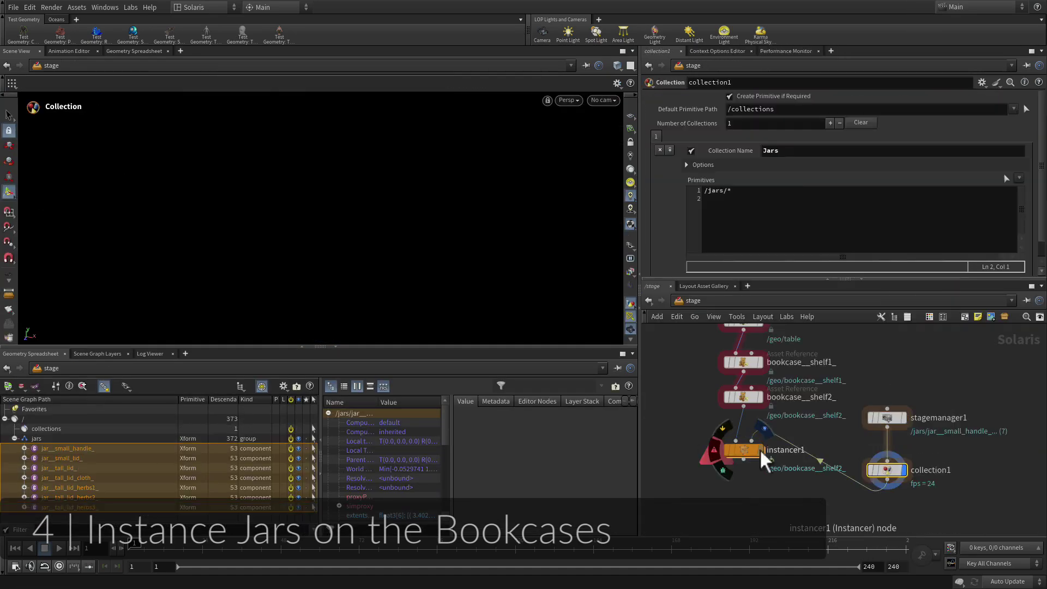
left_click(743, 450)
type("%Jars")
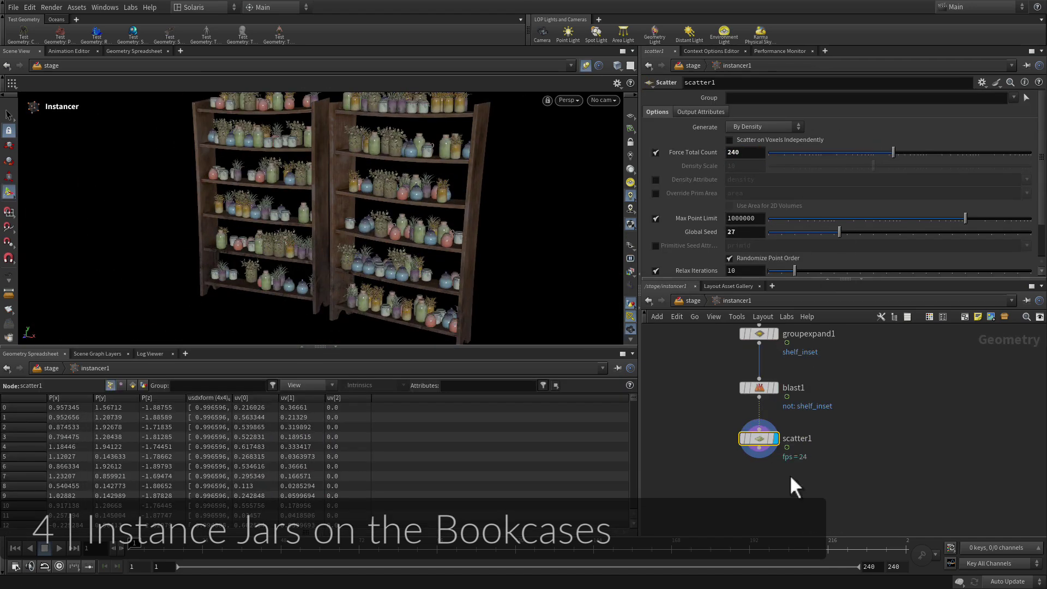
- Randomize the jar instances with a maximum random orientation of 60
key("Tab")
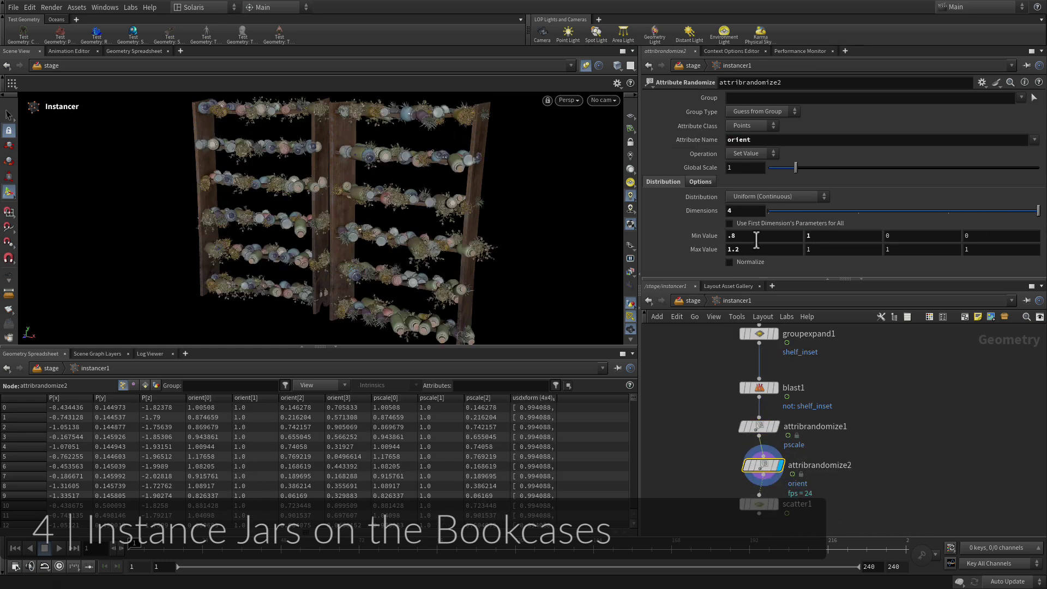
left_click(752, 249)
type("60")
key("Return")
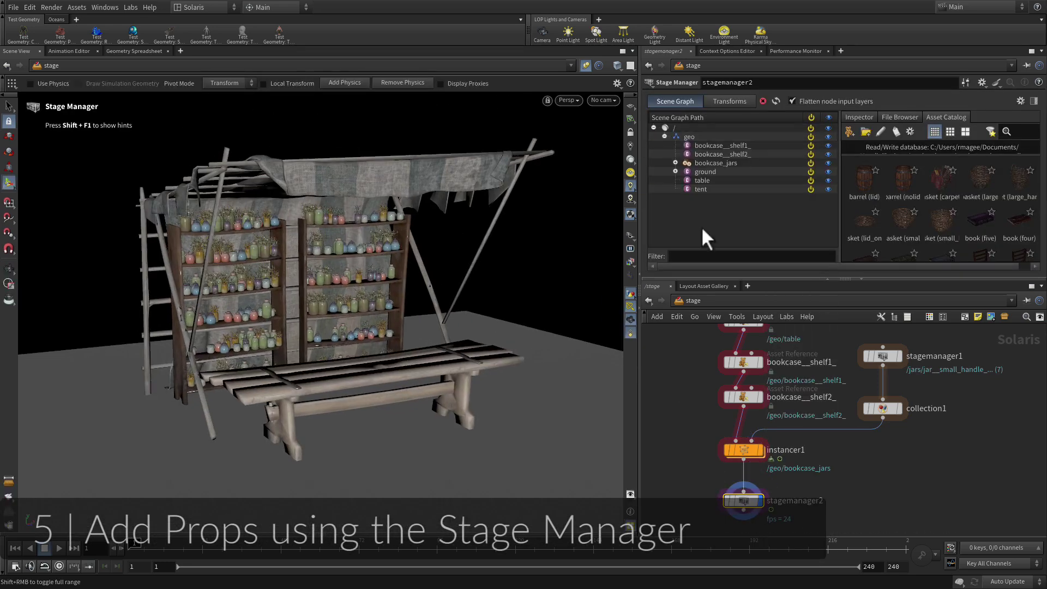
- Drop a barrel on the ground beside the stall and a book onto the bench
left_click_drag(701, 233, 344, 435)
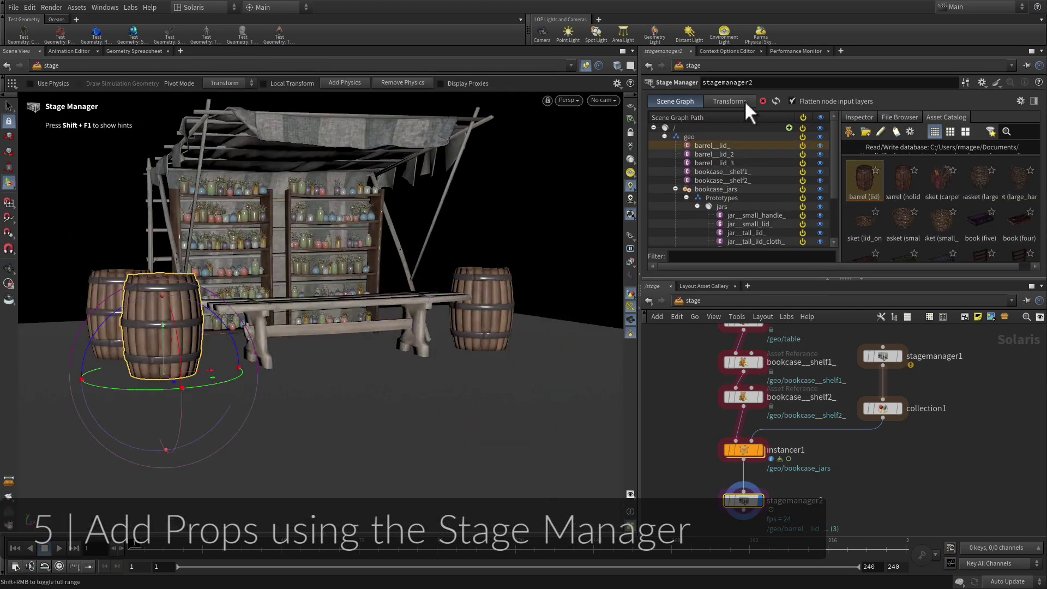
right_click(153, 361)
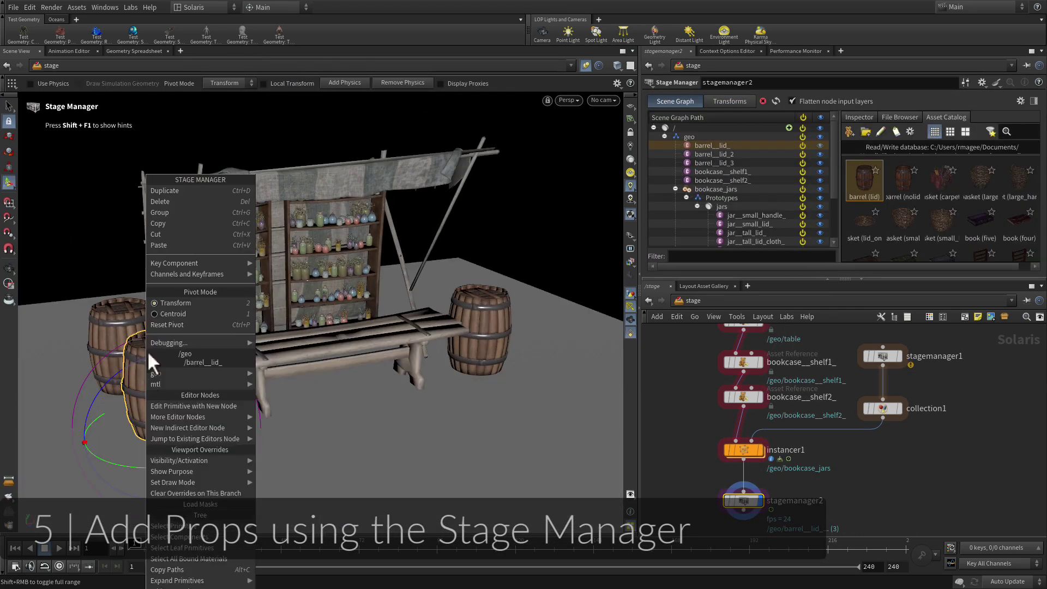
left_click(133, 339)
scroll(952, 226, "down", 3)
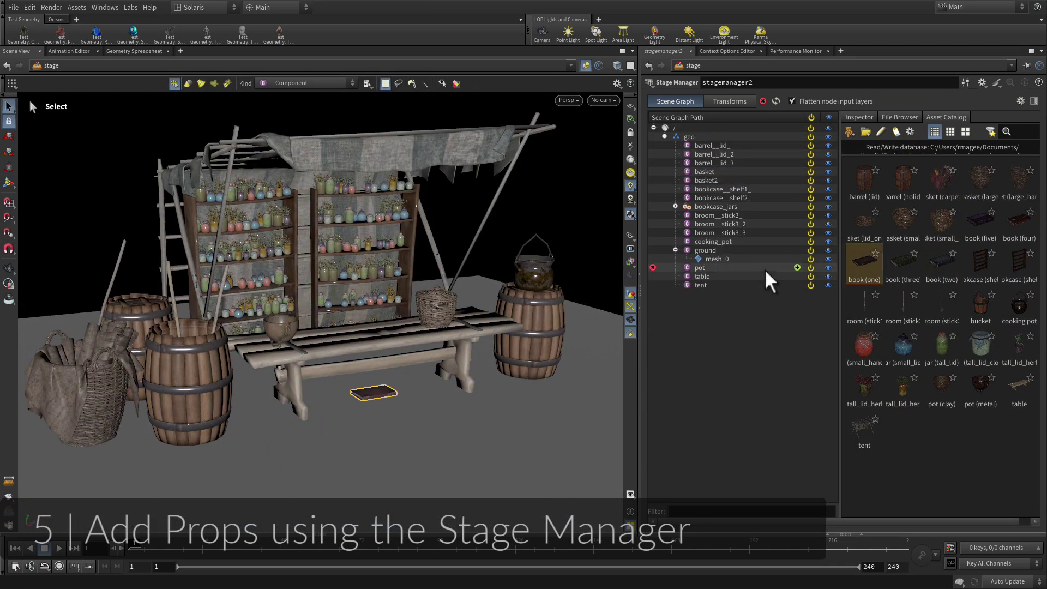
left_click_drag(868, 267, 375, 335)
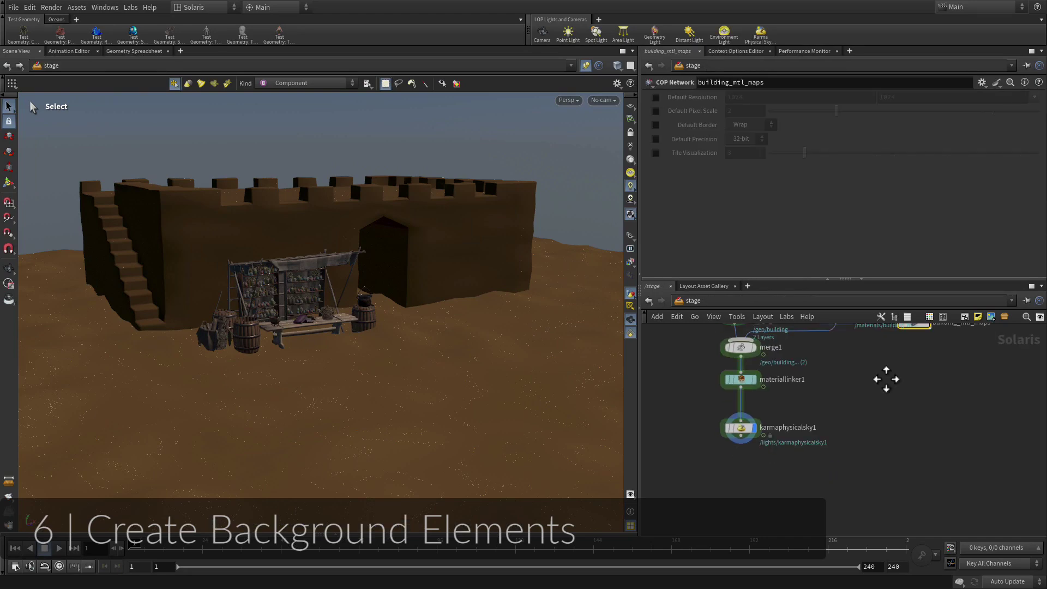
- Start adding a node for the background building network
key("Tab")
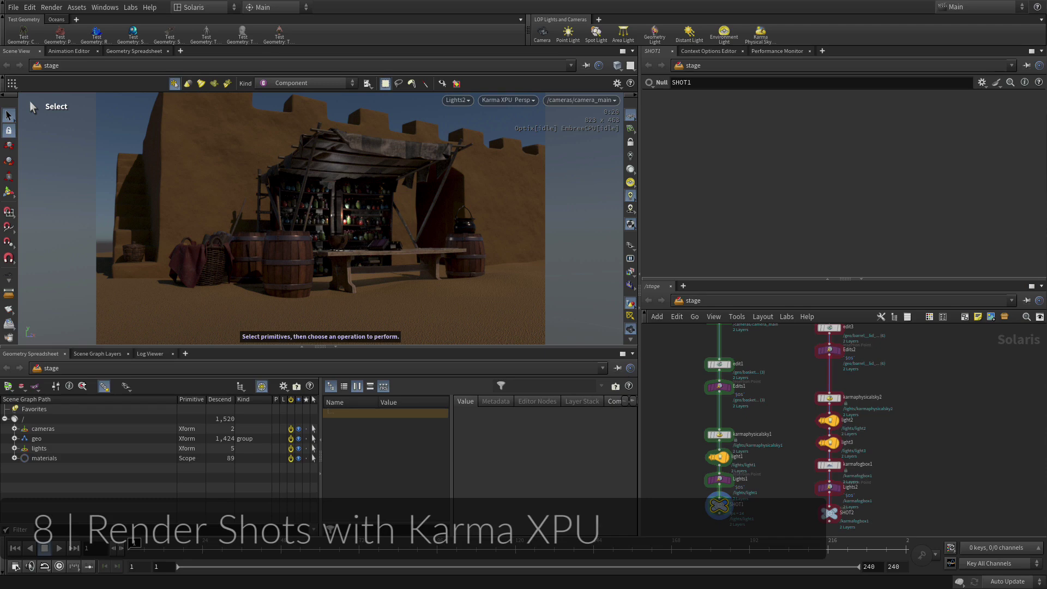
- Enable the Ambient Occlusion and camera-space Depth passes in the render output settings
key("d")
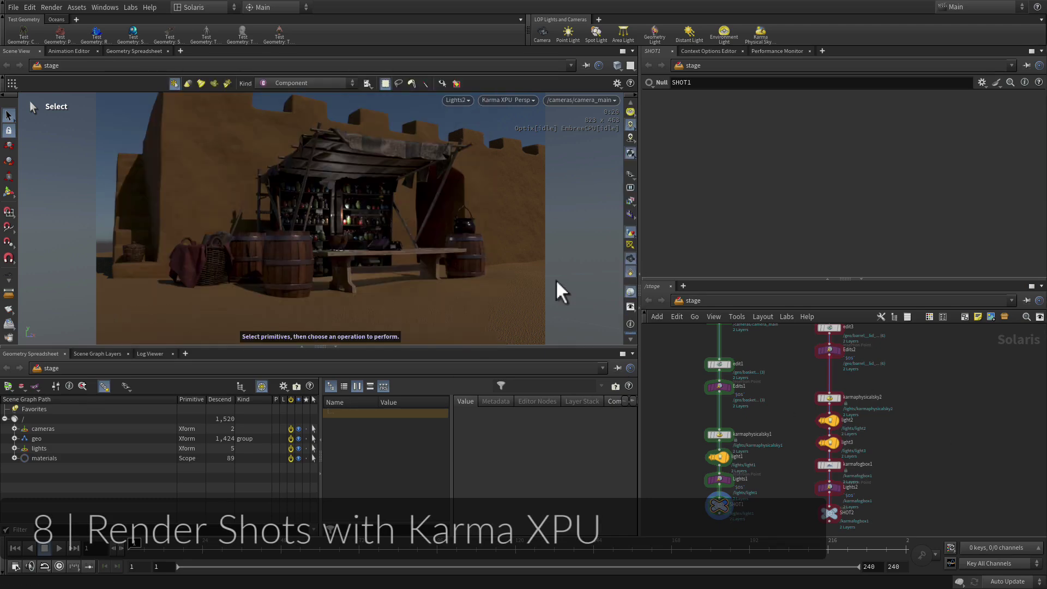
scroll(790, 425, "up", 3)
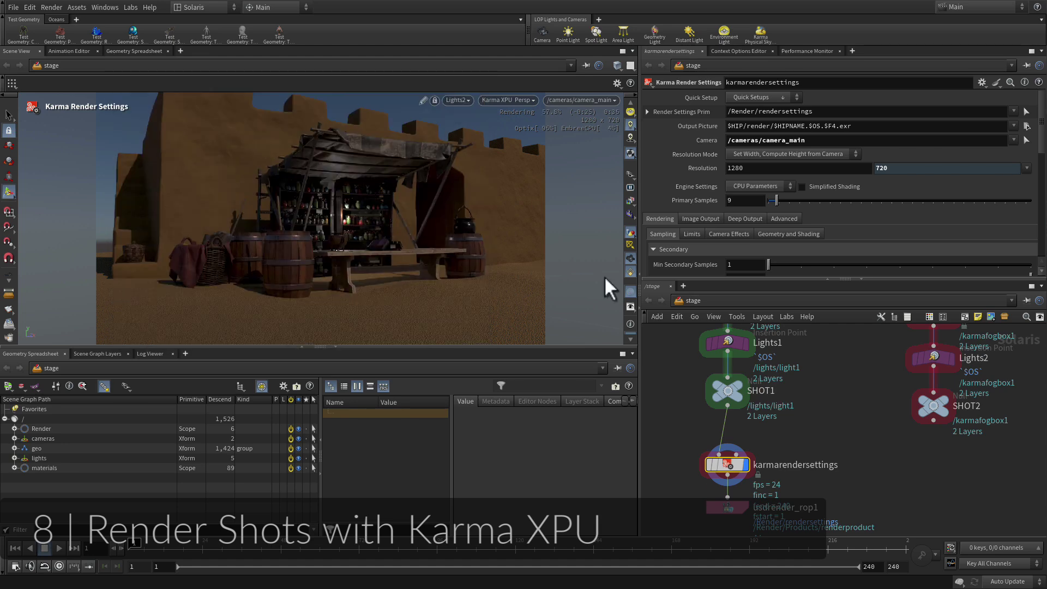
left_click(701, 218)
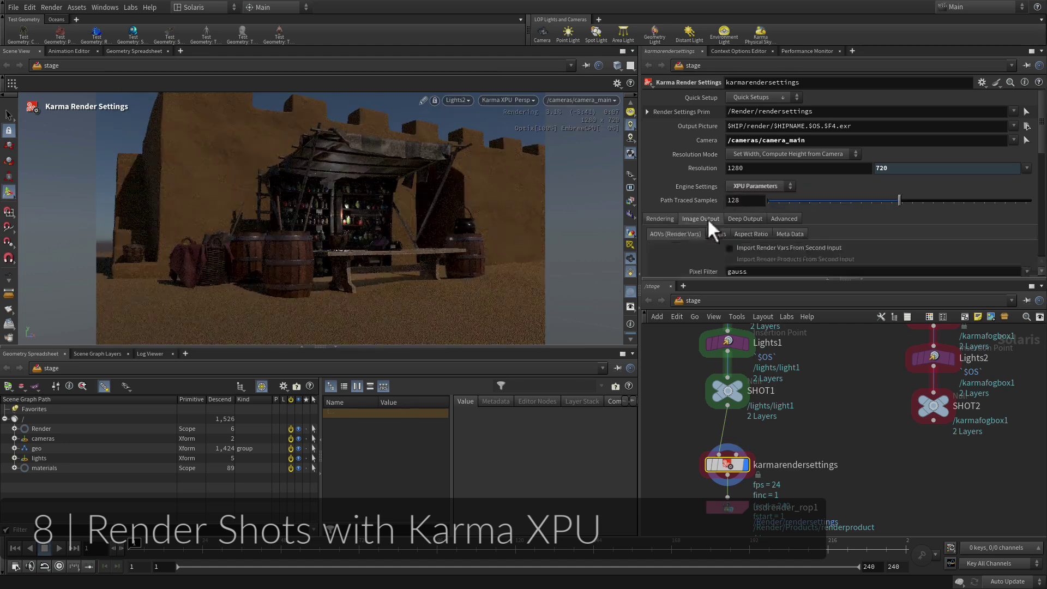
scroll(750, 219, "down", 5)
scroll(750, 218, "down", 3)
left_click(655, 231)
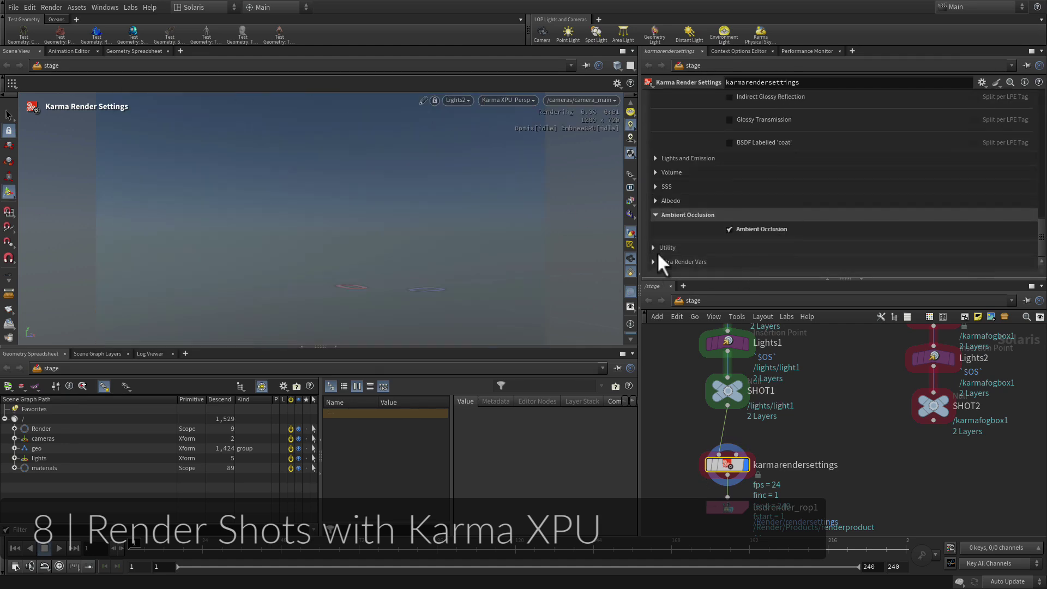
left_click(656, 252)
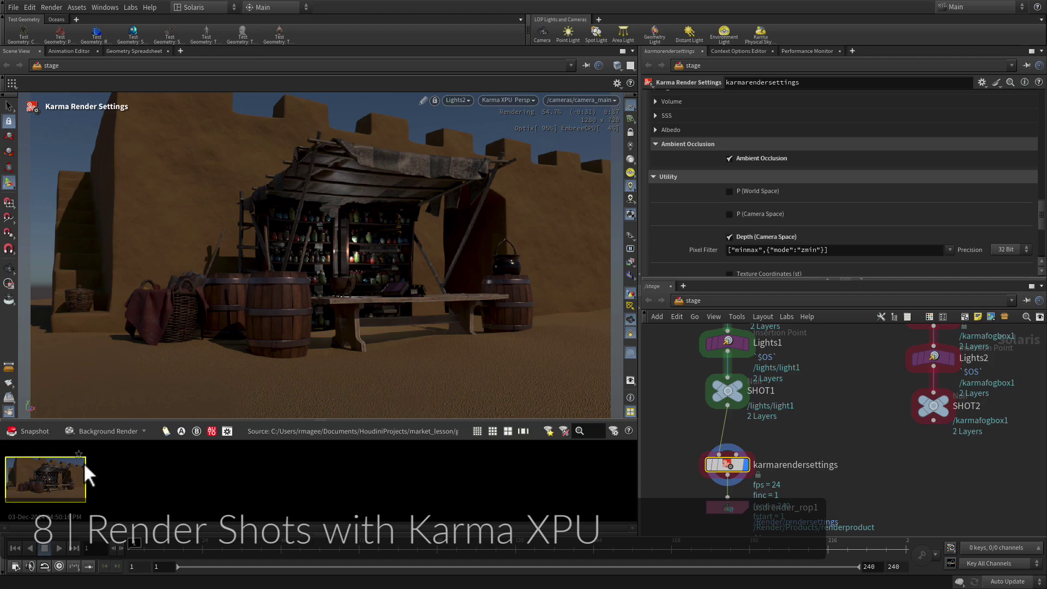
- View the saved render snapshot and its channels, then return to the live render
double_click(76, 472)
left_click(90, 82)
left_click(68, 83)
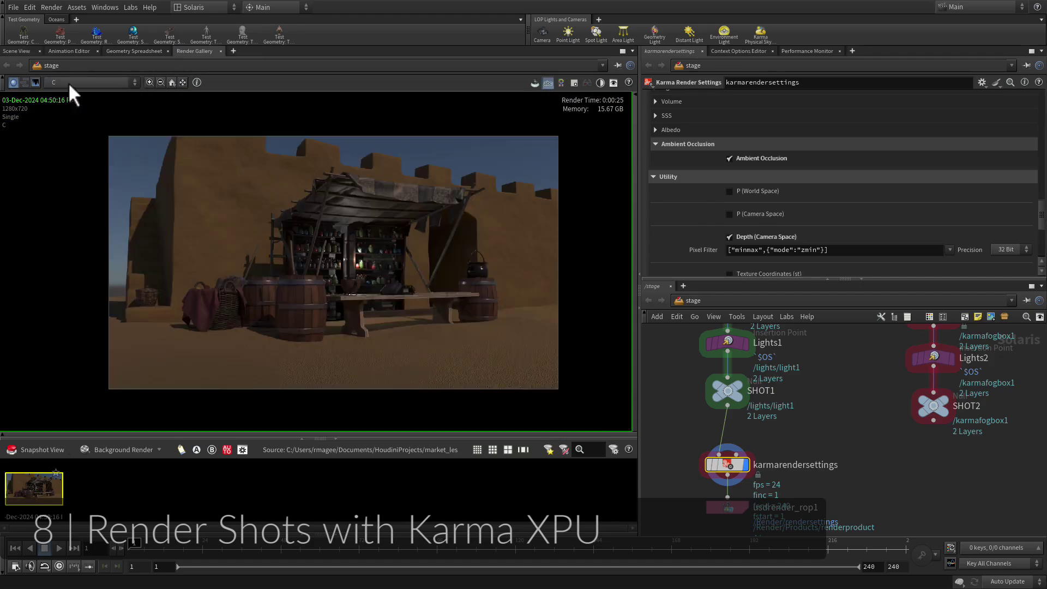